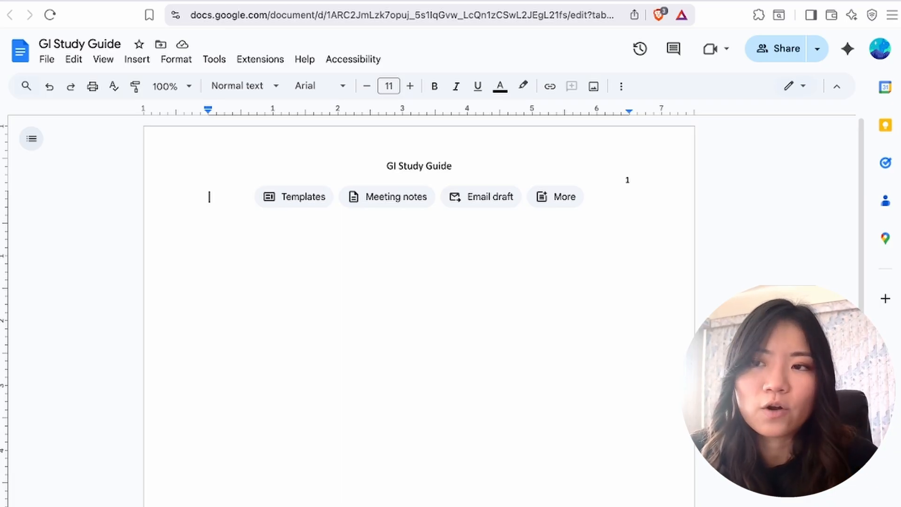
# Insert a table with three columns and two rows at the start of the GI Study Guide document
pyautogui.click(28, 1)
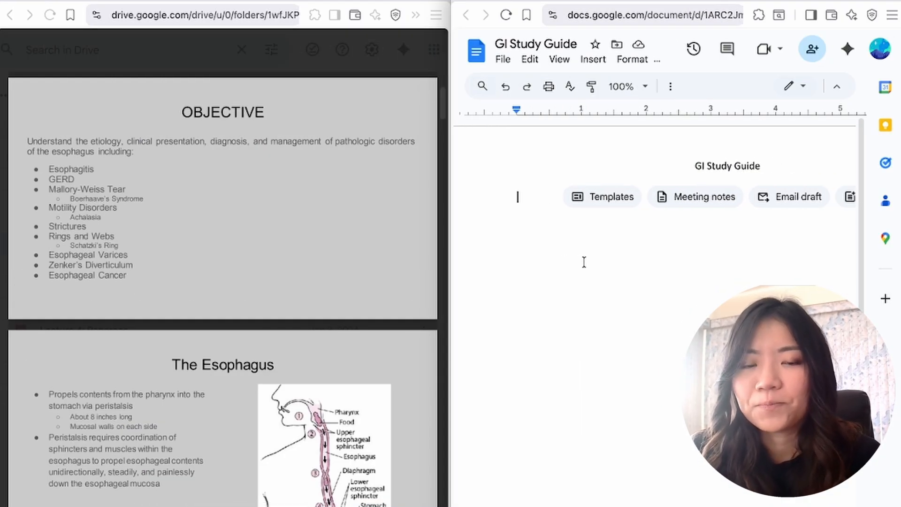
pyautogui.click(594, 60)
pyautogui.click(478, 1)
pyautogui.moveTo(137, 60)
pyautogui.moveTo(187, 105)
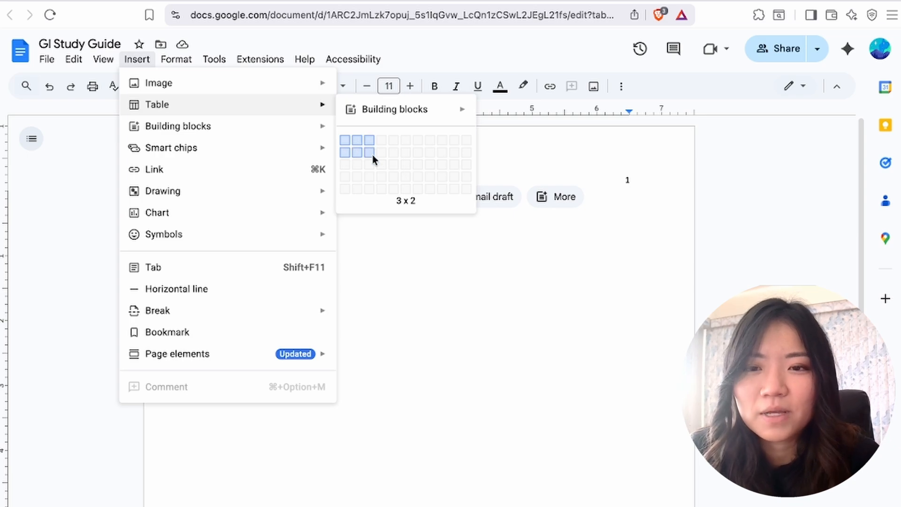
pyautogui.click(373, 154)
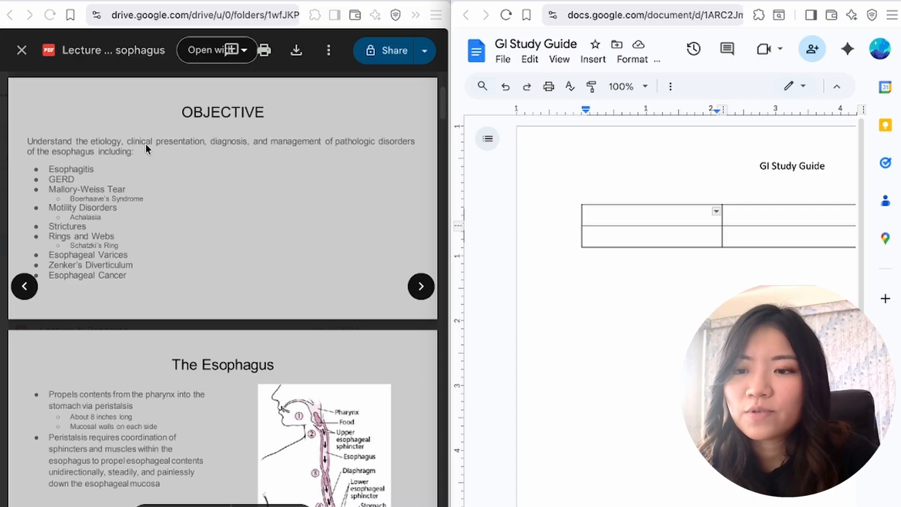
pyautogui.scroll(1, 64, 165)
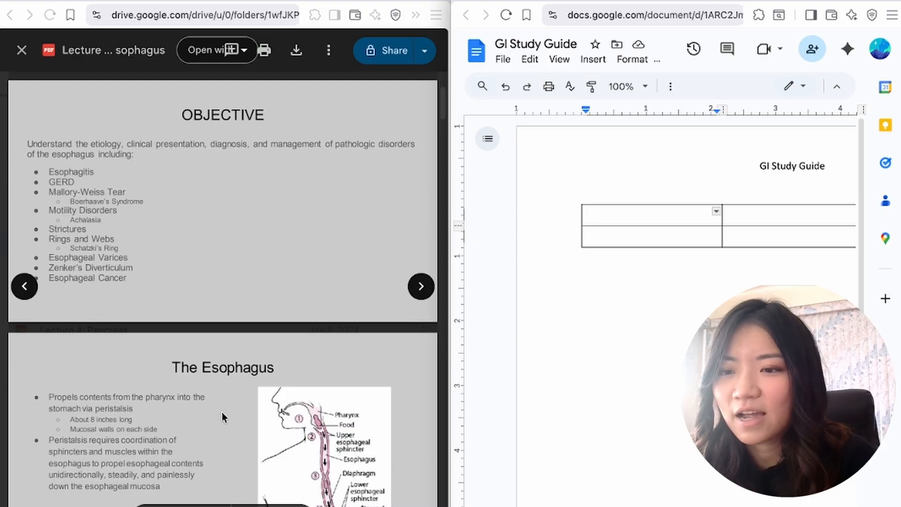
pyautogui.hscroll(1, 634, 312)
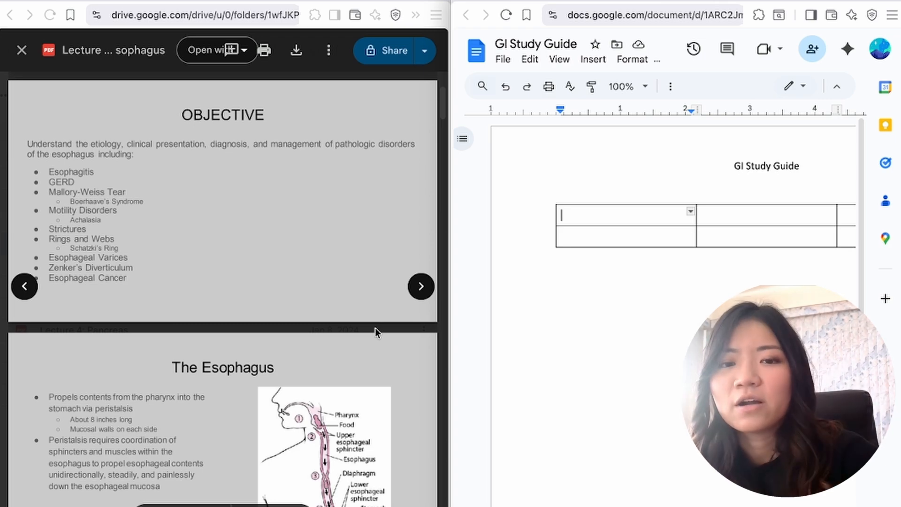
pyautogui.write('E')
pyautogui.press('BackSpace')
# Set the font of the whole table to Calibri
pyautogui.moveTo(673, 265); pyautogui.dragTo(674, 167)
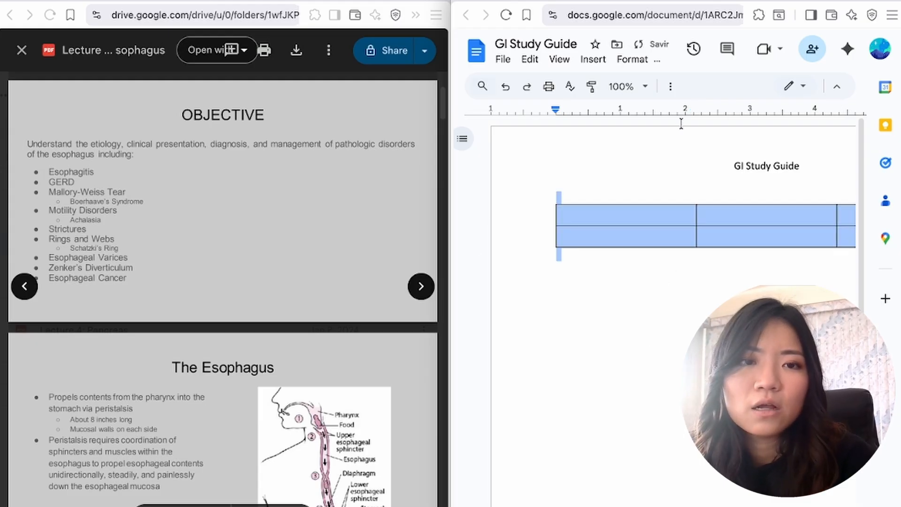
pyautogui.click(669, 86)
pyautogui.click(588, 115)
pyautogui.click(592, 197)
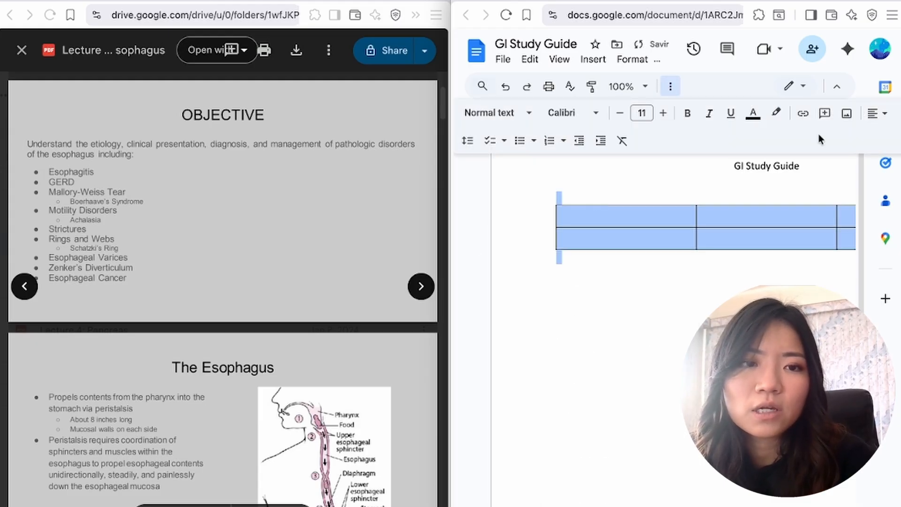
# Change the line spacing of all cells in the selected table
pyautogui.press('ctrl+super+f')
pyautogui.click(621, 86)
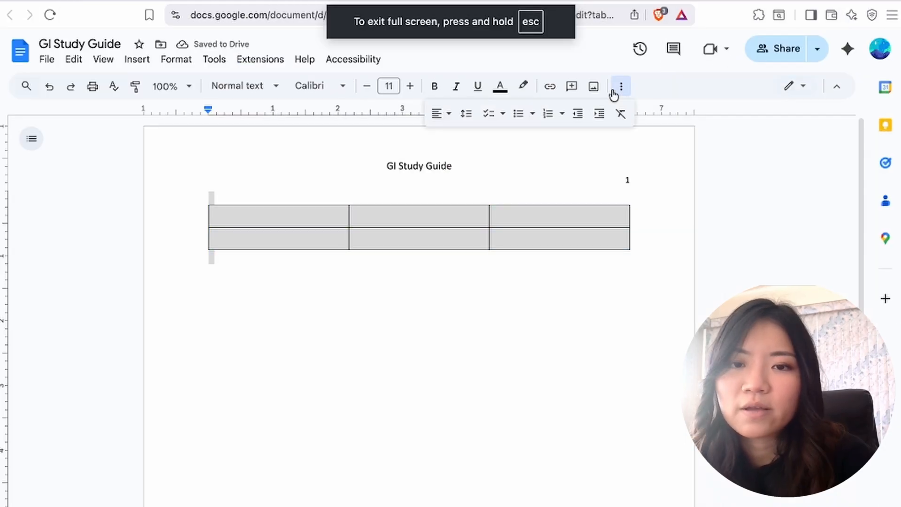
pyautogui.click(469, 114)
pyautogui.click(472, 140)
pyautogui.press('ctrl+super+f')
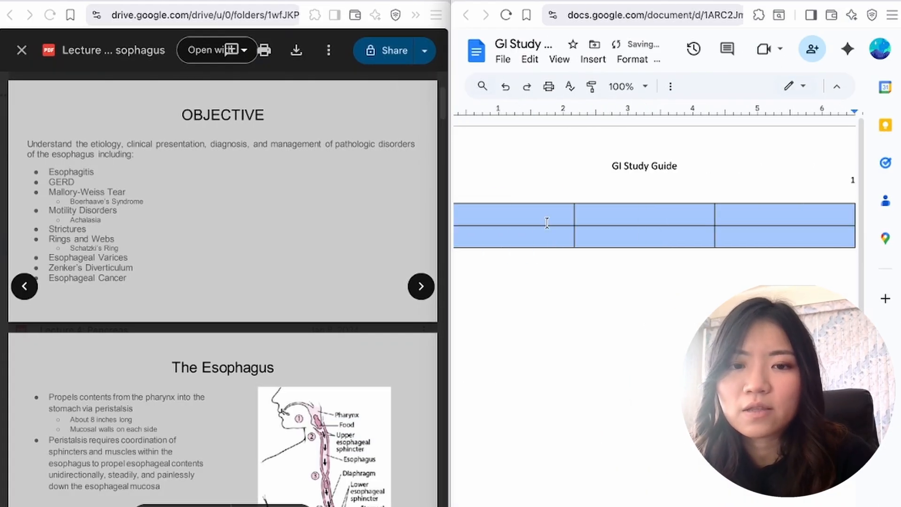
# Enter the bold heading "Esophagitis" in the first cell of the table's top row
pyautogui.click(547, 223)
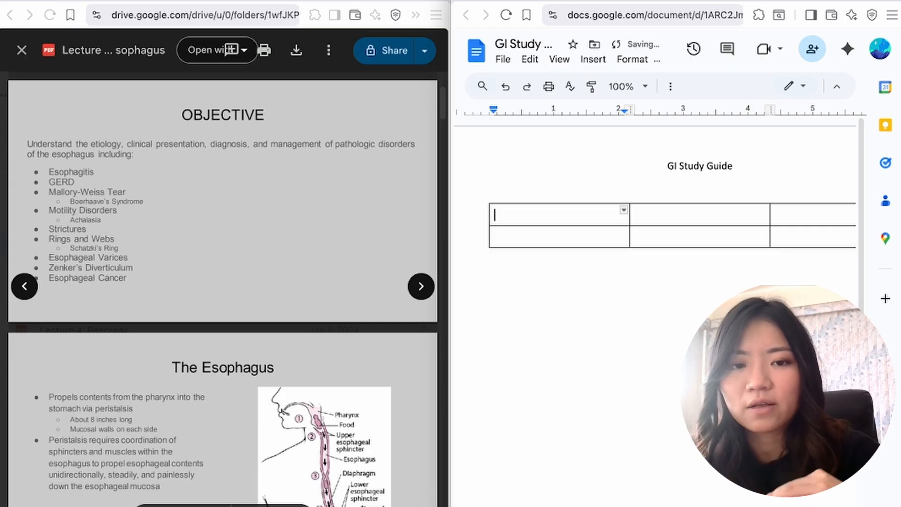
pyautogui.write('Eso')
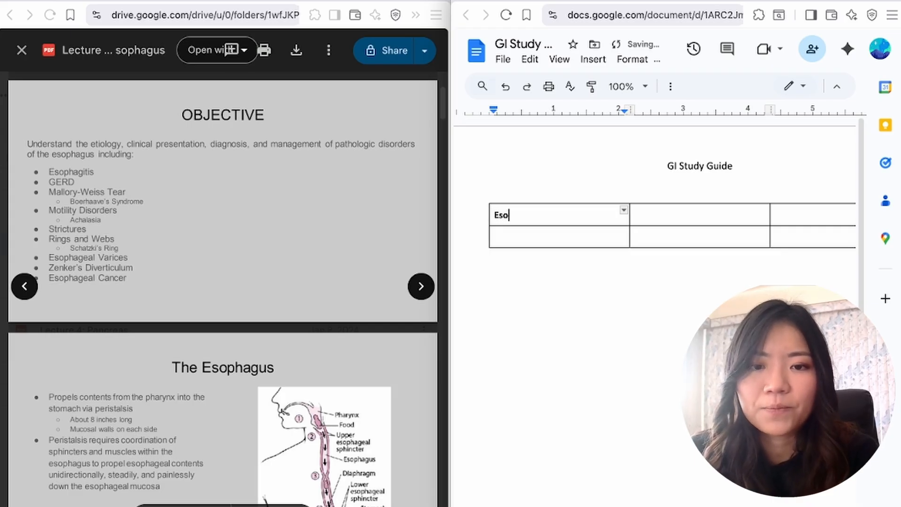
pyautogui.press('BackSpace')
pyautogui.press('BackSpace')
pyautogui.press('BackSpace')
pyautogui.write('Es')
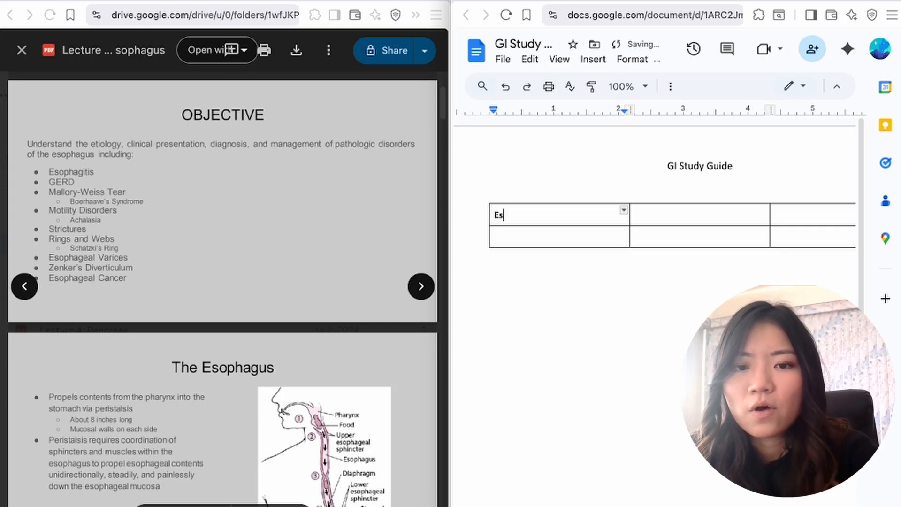
pyautogui.write('ophagitis')
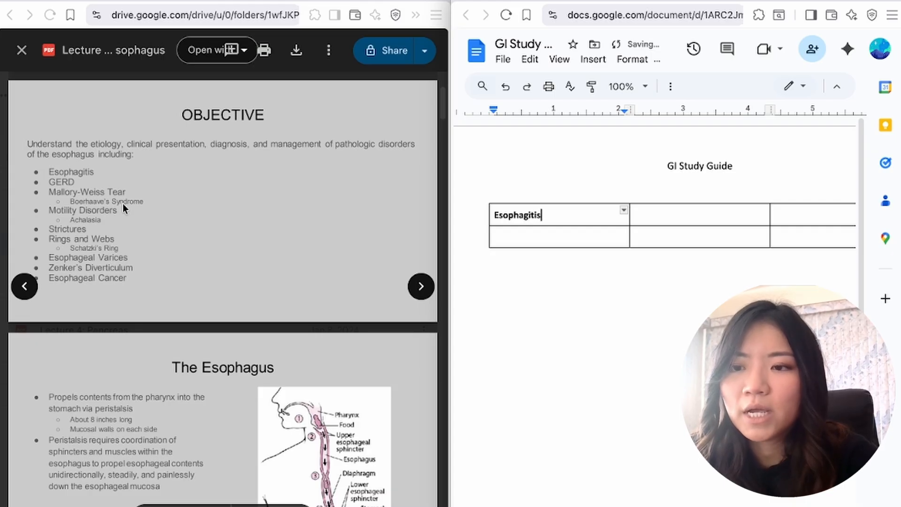
# Enter the bold heading "GERD" in the second cell of the table's top row
pyautogui.click(669, 220)
pyautogui.write('GERD')
pyautogui.doubleClick(664, 215)
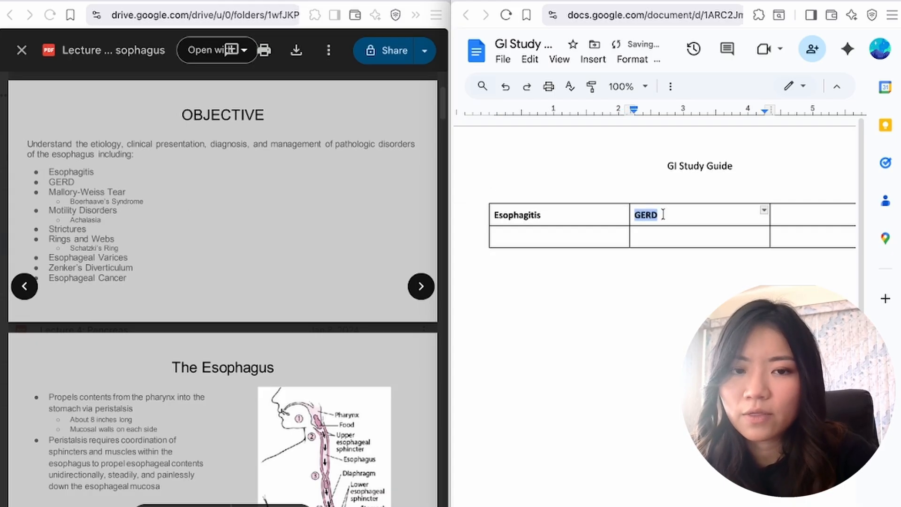
pyautogui.click(637, 215)
pyautogui.hscroll(1, 724, 272)
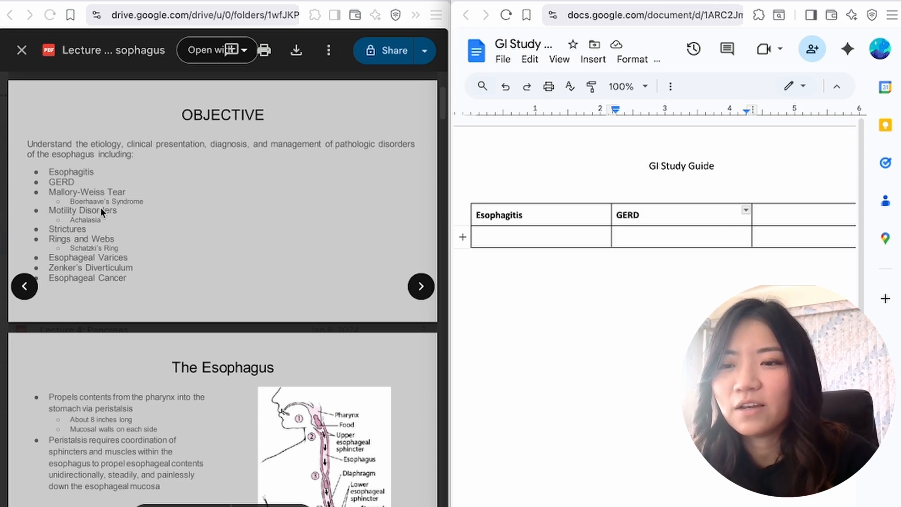
# Try duplicating the three-column table twice below the original, and undo both copies
pyautogui.moveTo(798, 237); pyautogui.dragTo(503, 226)
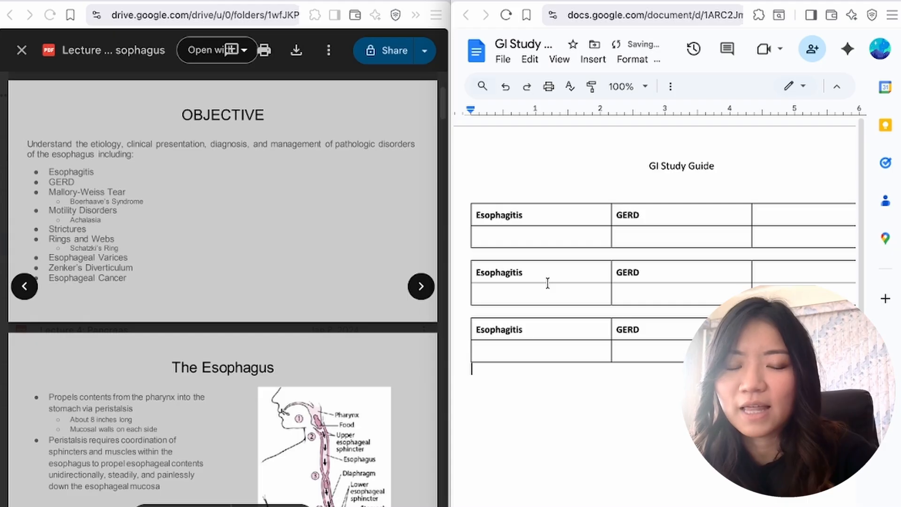
pyautogui.moveTo(672, 330); pyautogui.dragTo(497, 328)
pyautogui.moveTo(658, 274); pyautogui.dragTo(495, 271)
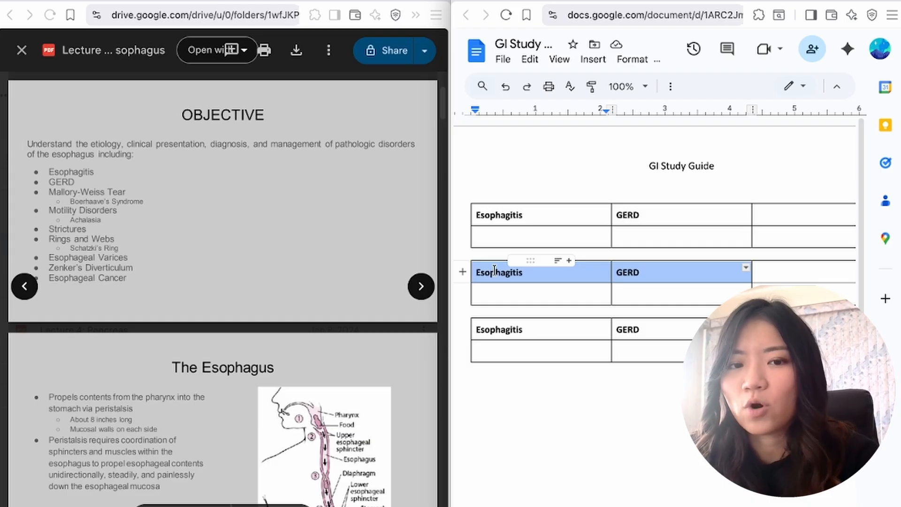
pyautogui.click(691, 332)
pyautogui.press('super+z')
pyautogui.press('super+z')
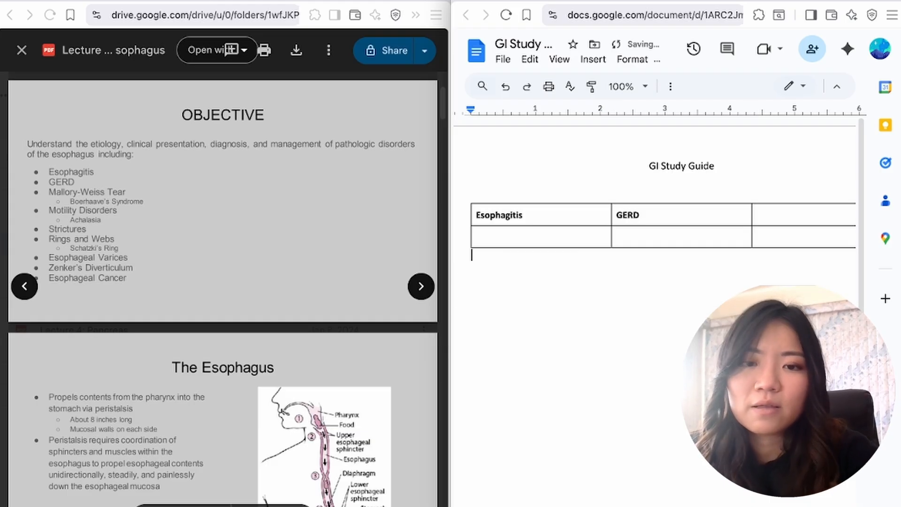
# Delete the empty third column of the table so only the Esophagitis and GERD columns remain
pyautogui.rightClick(768, 231)
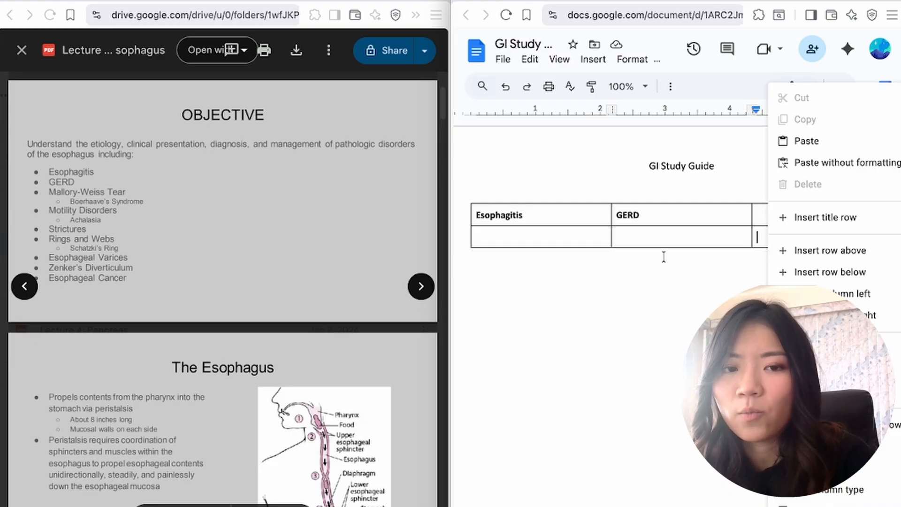
pyautogui.press('Escape')
pyautogui.click(668, 237)
pyautogui.moveTo(669, 237); pyautogui.dragTo(780, 220)
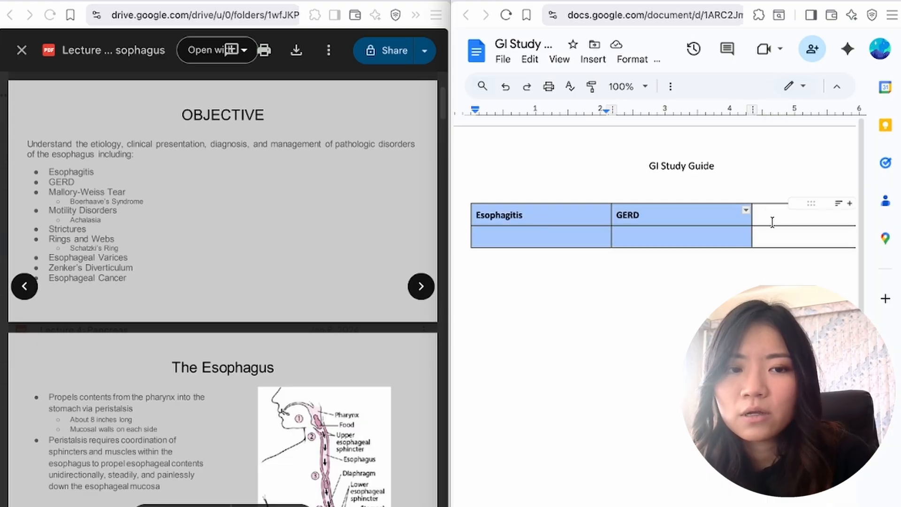
pyautogui.rightClick(772, 224)
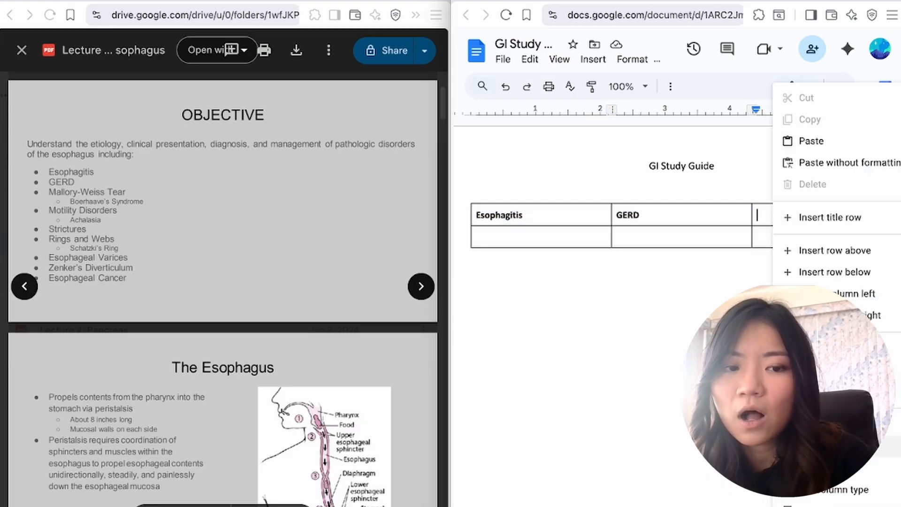
pyautogui.click(834, 370)
# Copy the two-column Esophagitis and GERD table and paste it below the original
pyautogui.moveTo(740, 235); pyautogui.dragTo(588, 244)
pyautogui.hotkey('ctrl', 'c')
pyautogui.click(572, 287)
pyautogui.hotkey('ctrl', 'v')
# Replace the copied table's headings with "Mallory-Weiss Tear" and "Boerhaave Syndrome"
pyautogui.moveTo(635, 277); pyautogui.dragTo(475, 275)
pyautogui.write('M')
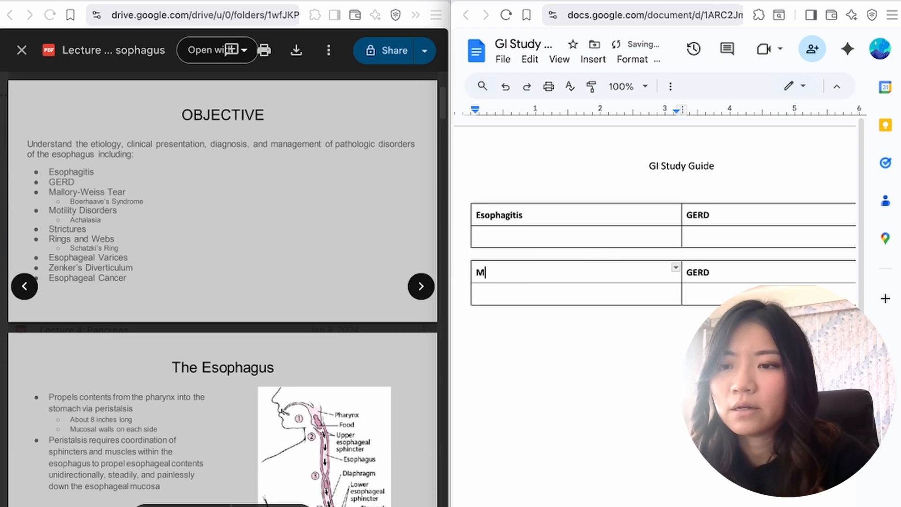
pyautogui.write('allory-We')
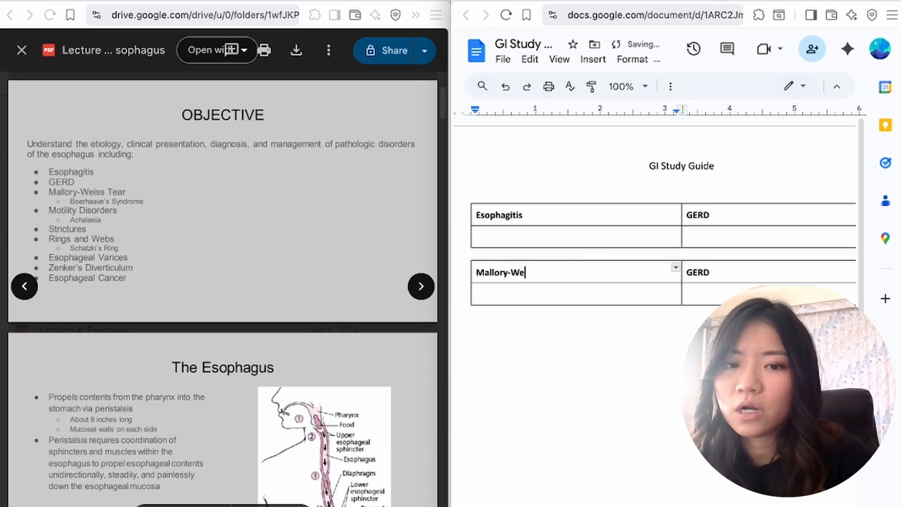
pyautogui.write('iss Tear')
pyautogui.doubleClick(698, 272)
pyautogui.write('Boerhaa')
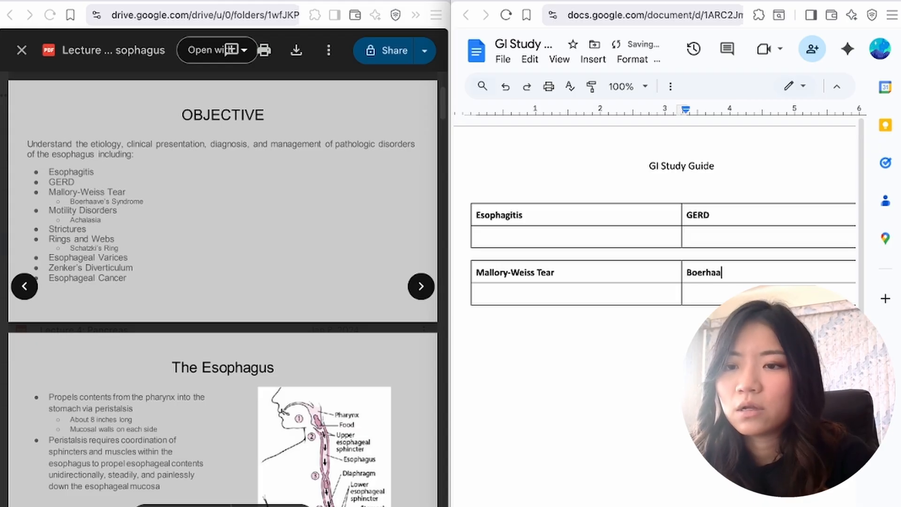
pyautogui.write('ve Synd')
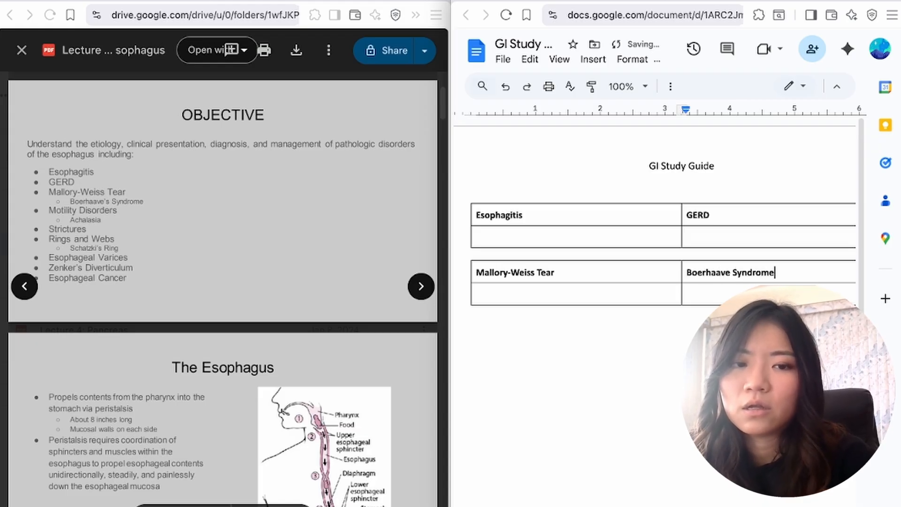
pyautogui.write('rome')
# Copy the Mallory-Weiss Tear and Boerhaave Syndrome table and paste it below as a third table
pyautogui.click(659, 362)
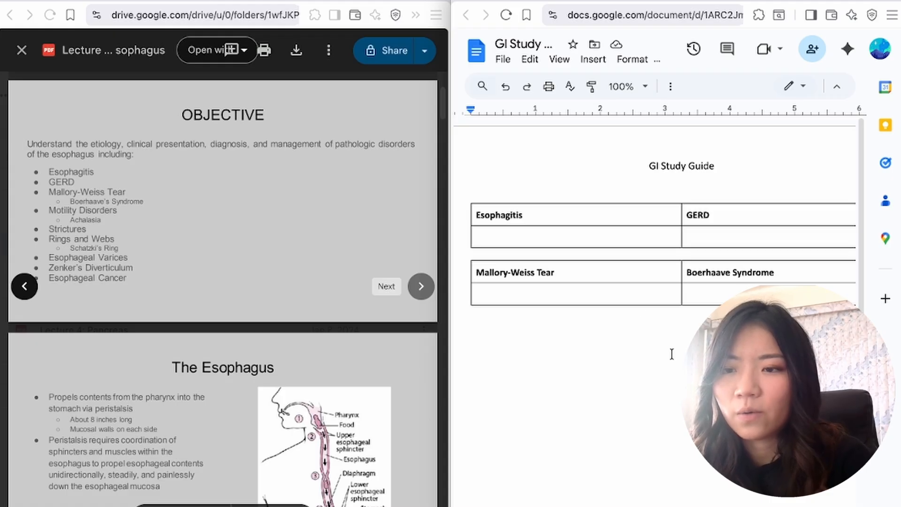
pyautogui.moveTo(678, 289); pyautogui.dragTo(639, 264)
pyautogui.press('super+c')
pyautogui.click(552, 364)
pyautogui.press('super+v')
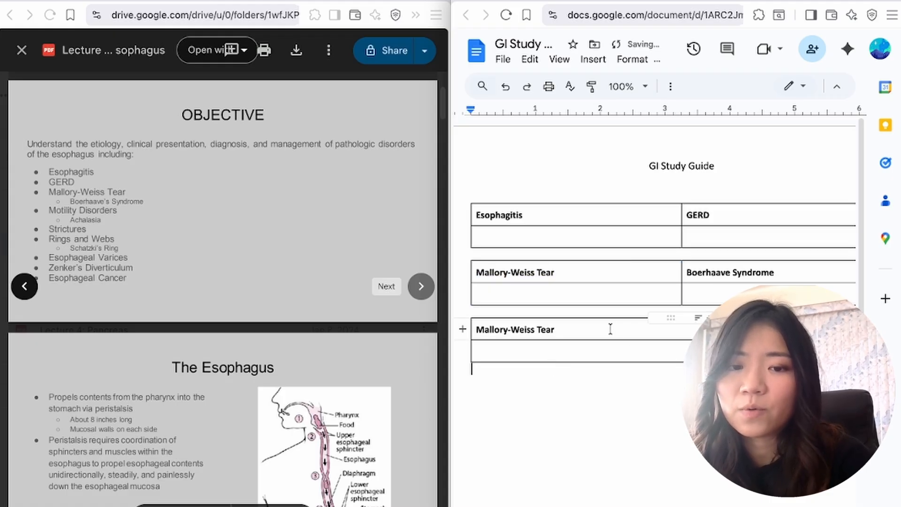
# Replace the first heading of the third table with "Achalasia"
pyautogui.moveTo(611, 328); pyautogui.dragTo(473, 330)
pyautogui.write('a')
pyautogui.press('BackSpace')
pyautogui.write('Achalasia')
# Enter the note "Motility d/o" in the cell under the Achalasia heading
pyautogui.click(503, 351)
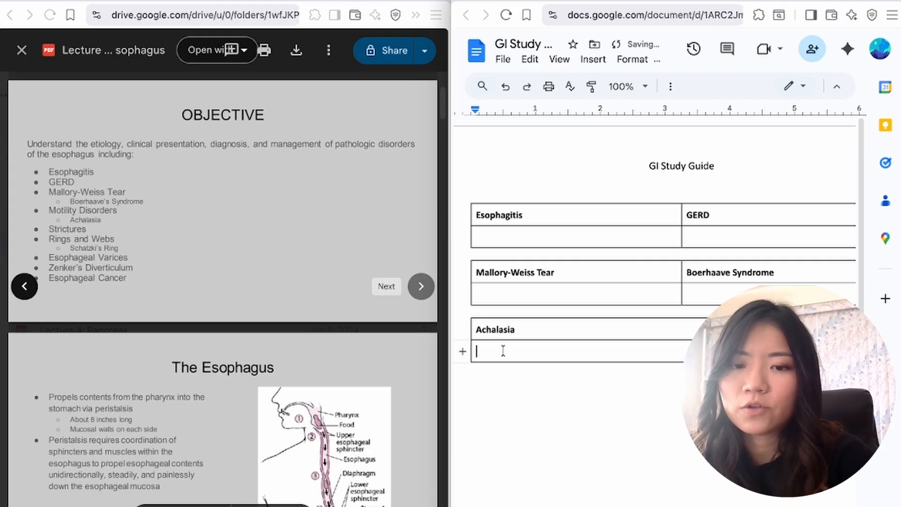
pyautogui.write('Mo')
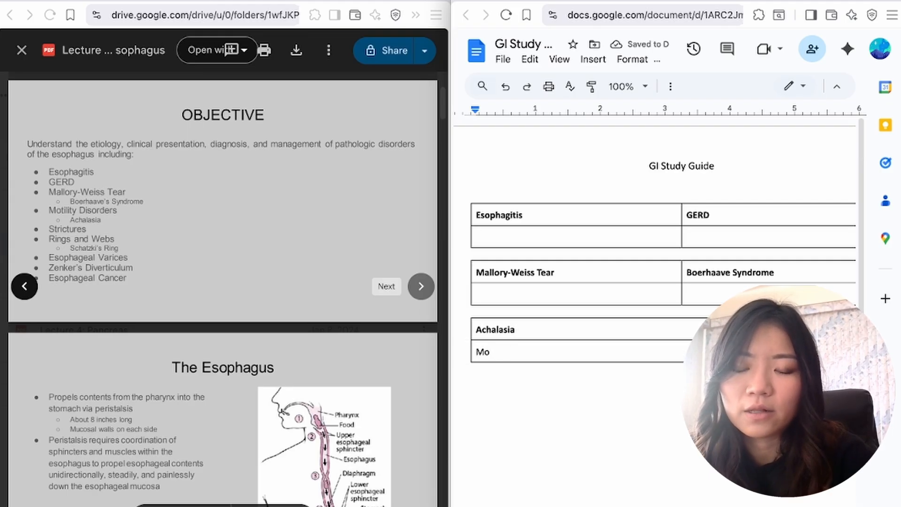
pyautogui.write('tility d/o')
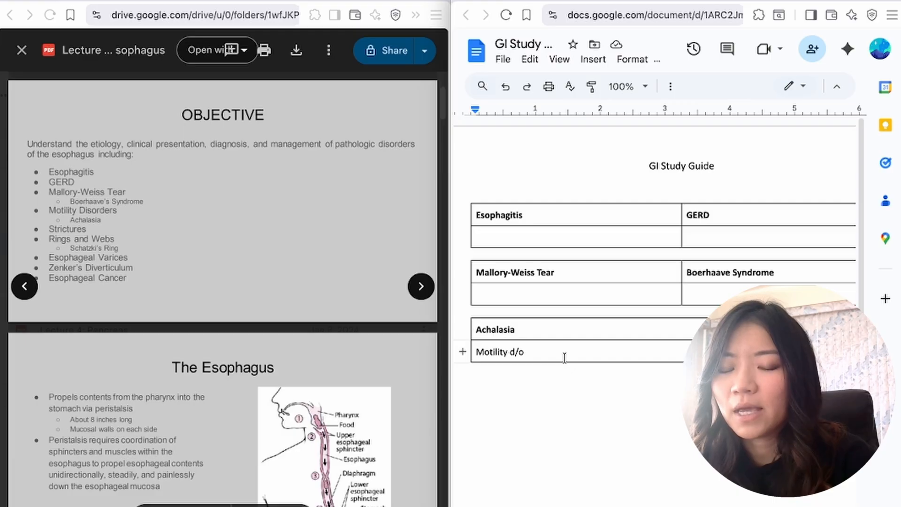
pyautogui.moveTo(565, 358); pyautogui.dragTo(465, 353)
pyautogui.click(537, 355)
pyautogui.moveTo(537, 356); pyautogui.dragTo(498, 352)
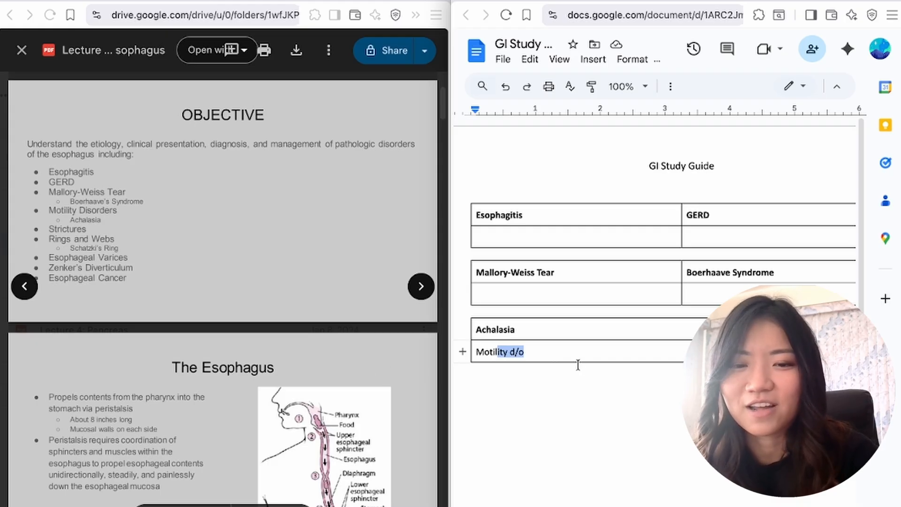
pyautogui.click(573, 351)
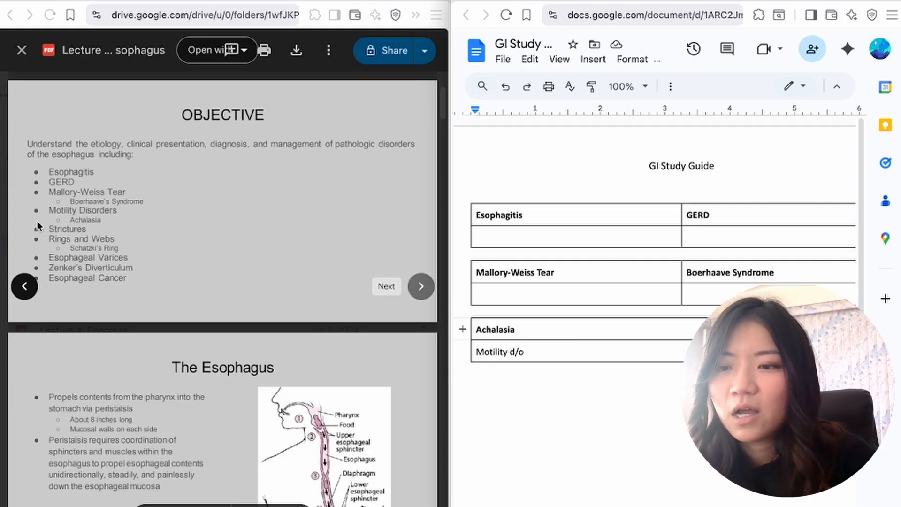
# Paste another copy of the Mallory-Weiss Tear and Boerhaave Syndrome table below the Achalasia table
pyautogui.click(622, 380)
pyautogui.moveTo(718, 288); pyautogui.dragTo(596, 277)
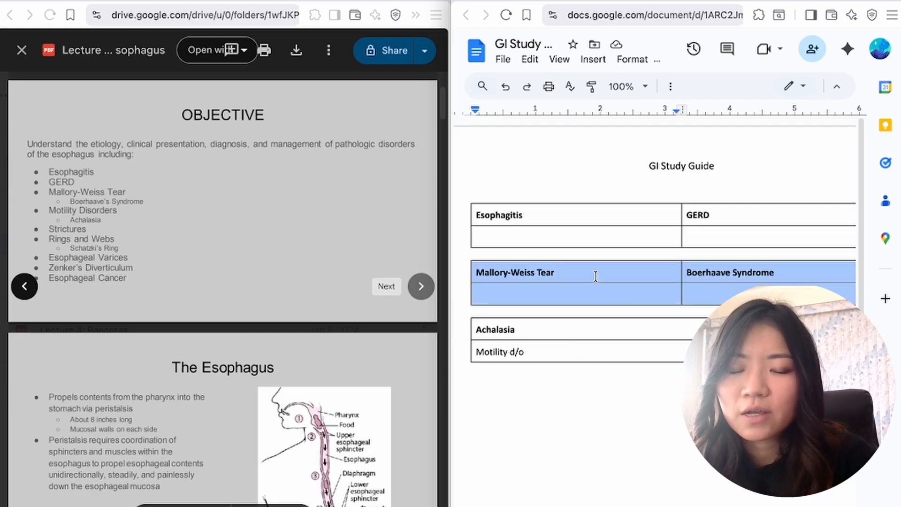
pyautogui.hotkey('ctrl', 'c')
pyautogui.click(568, 399)
pyautogui.hotkey('ctrl', 'v')
# Replace the first heading of the fourth table with "Strictures" and move to its second heading cell
pyautogui.tripleClick(517, 387)
pyautogui.write('Strictures')
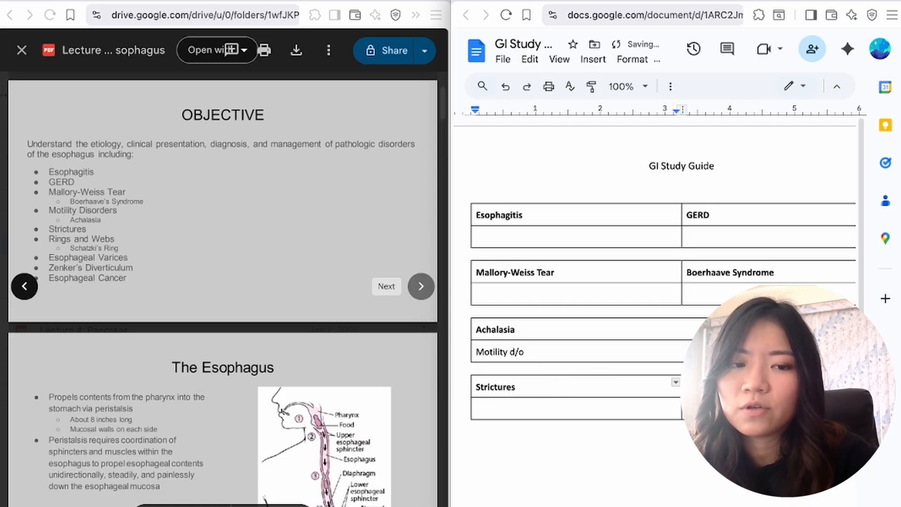
pyautogui.press('Tab')
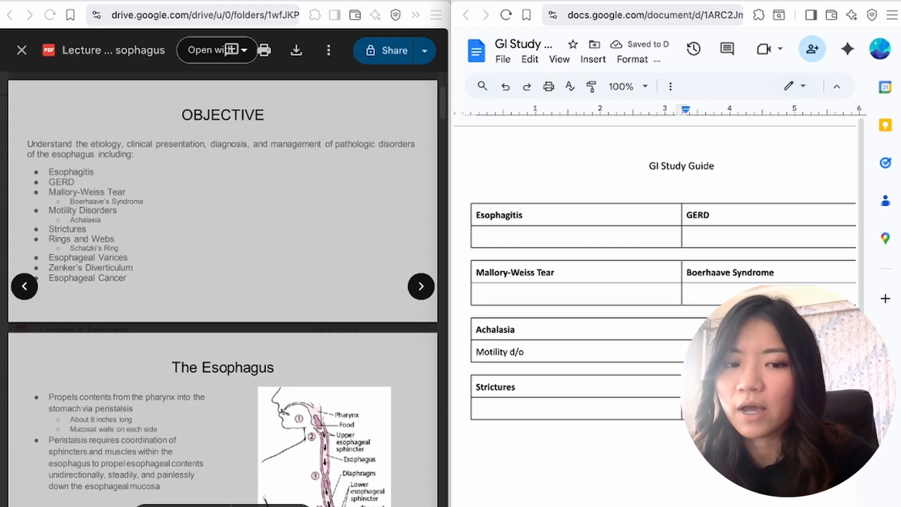
# Head the column beside Strictures "Rings & Webs" with the note "Schatzki ring", and move that table above the Achalasia table
pyautogui.scroll(-2, 490, 348)
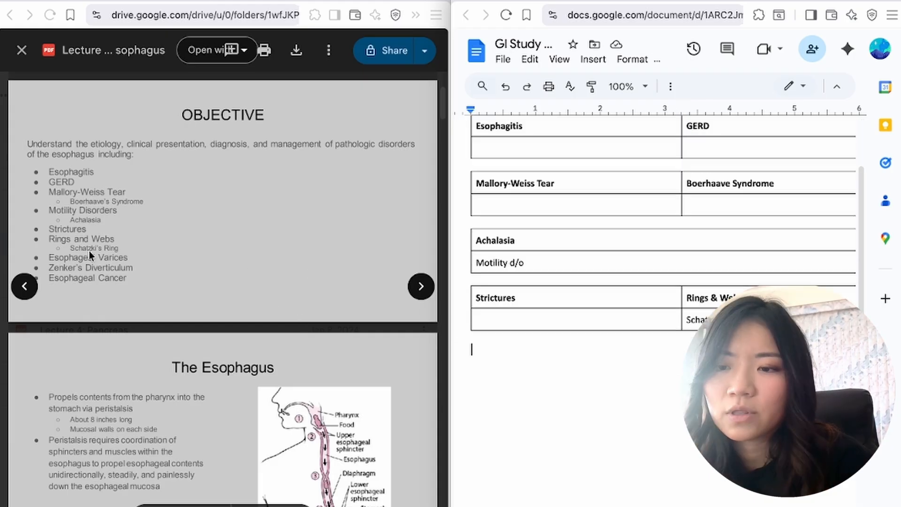
pyautogui.rightClick(626, 240)
pyautogui.click(533, 260)
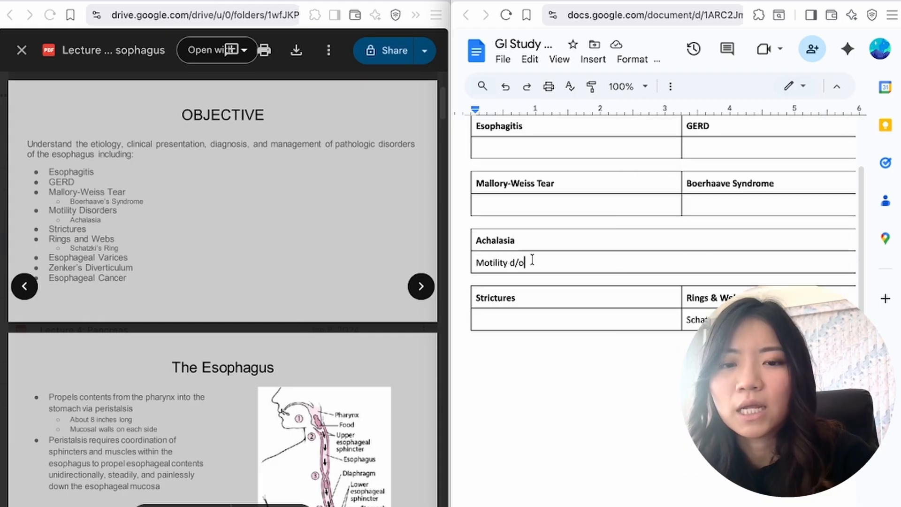
pyautogui.press('super+z')
pyautogui.press('super+z')
pyautogui.press('super+z')
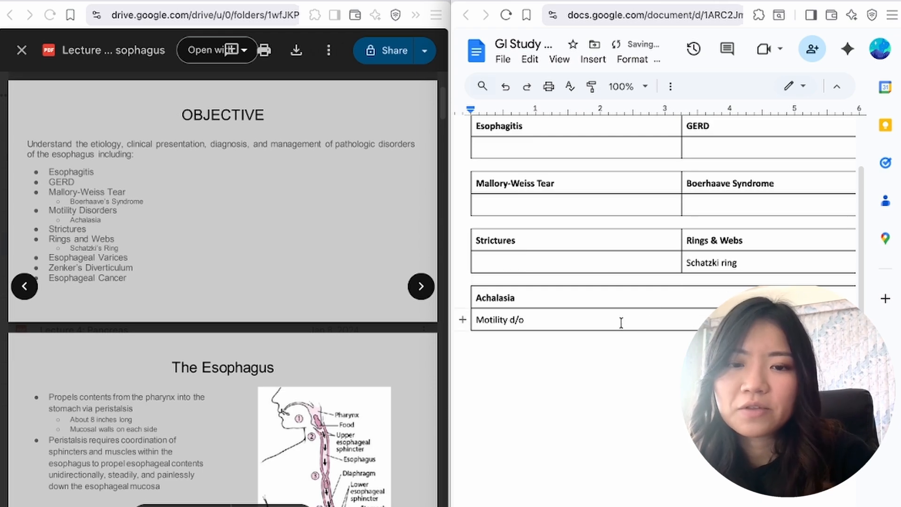
# Insert two empty columns after the Achalasia column to make that table three columns wide
pyautogui.rightClick(617, 309)
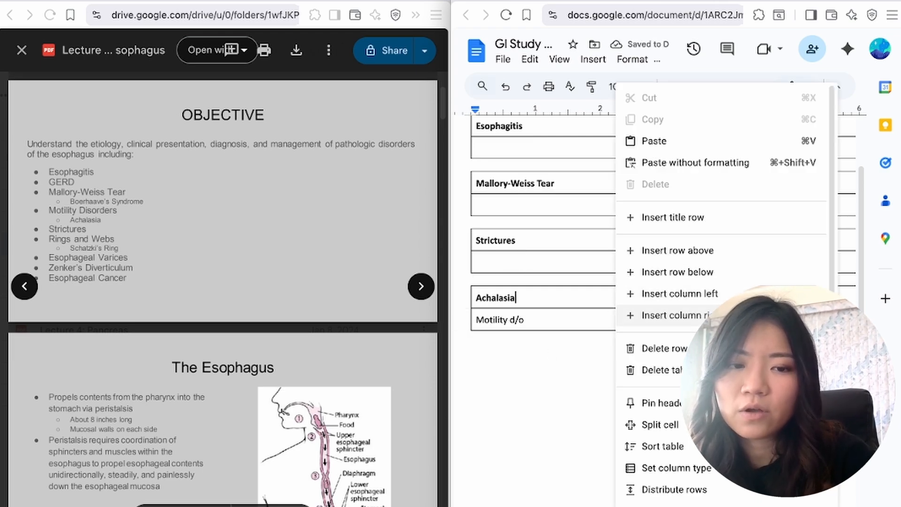
pyautogui.click(632, 313)
pyautogui.rightClick(780, 317)
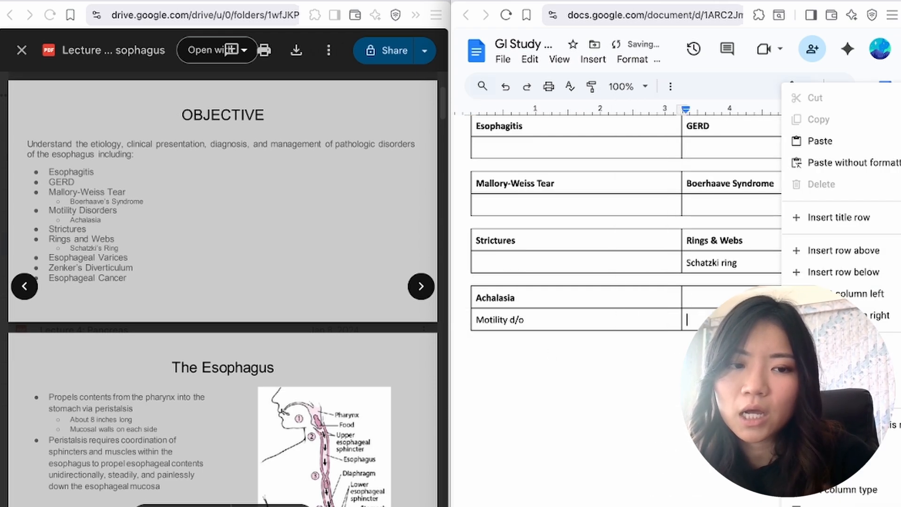
pyautogui.click(798, 314)
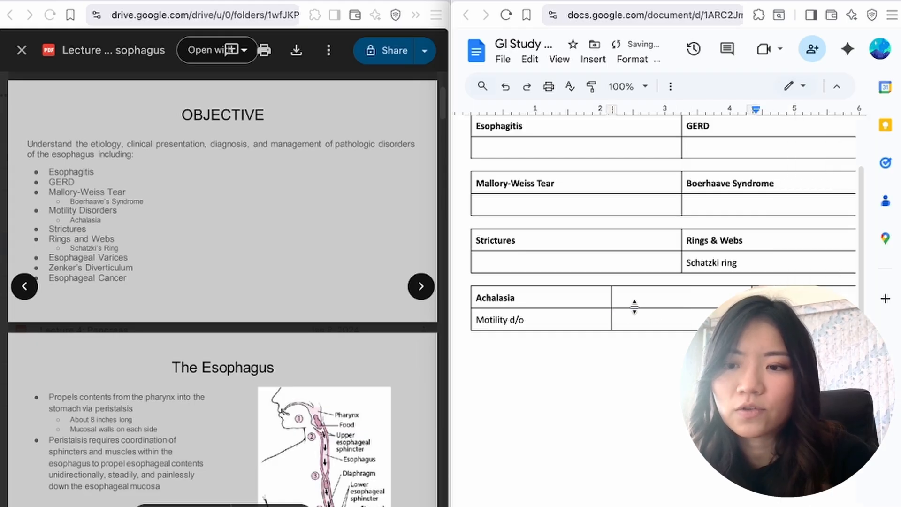
pyautogui.moveTo(475, 295); pyautogui.dragTo(798, 323)
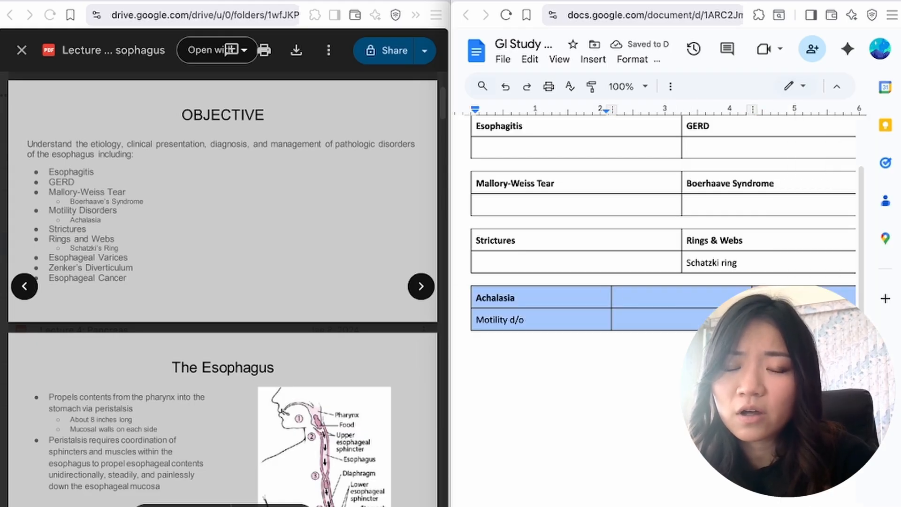
pyautogui.click(656, 296)
pyautogui.moveTo(536, 297); pyautogui.dragTo(798, 320)
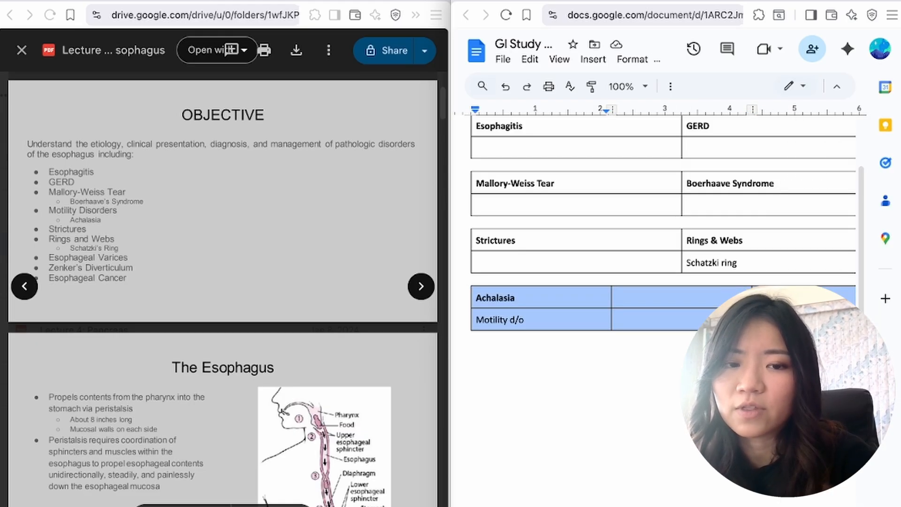
# Enter "Zenker's Diverticulum" as the second heading of the Achalasia table and begin its third heading with "Eso"
pyautogui.click(631, 297)
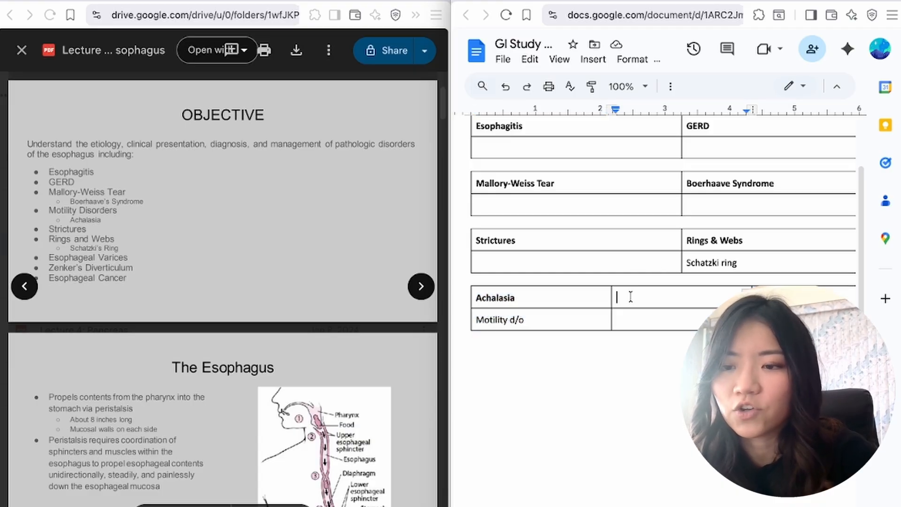
pyautogui.write("Zenker's Diverticulu")
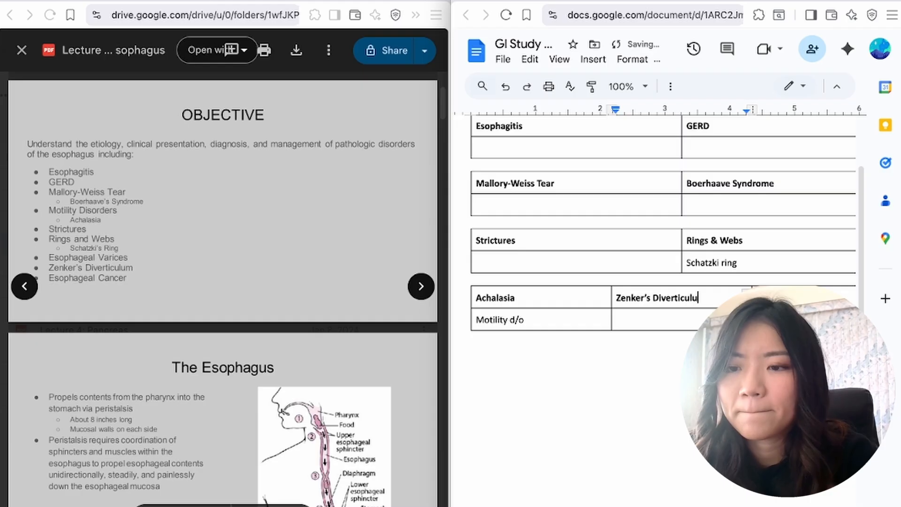
pyautogui.write('m')
pyautogui.press('Tab')
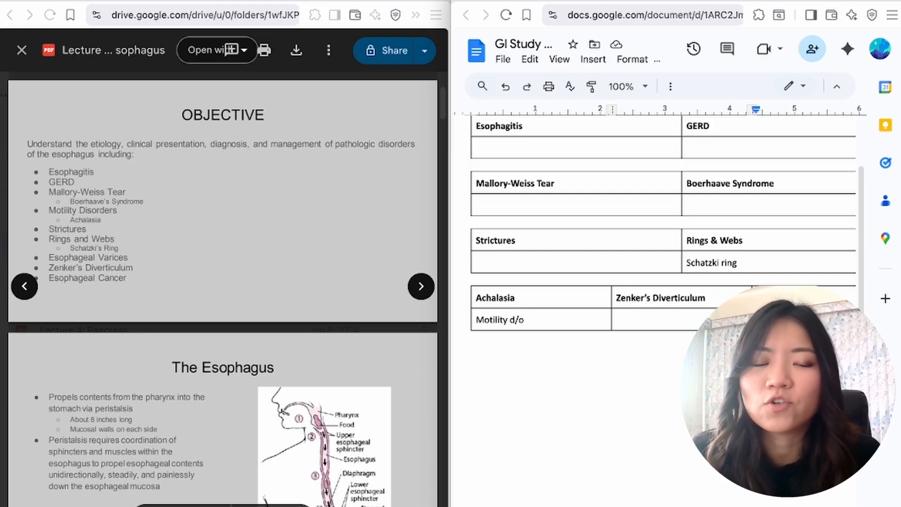
pyautogui.write('Eso')
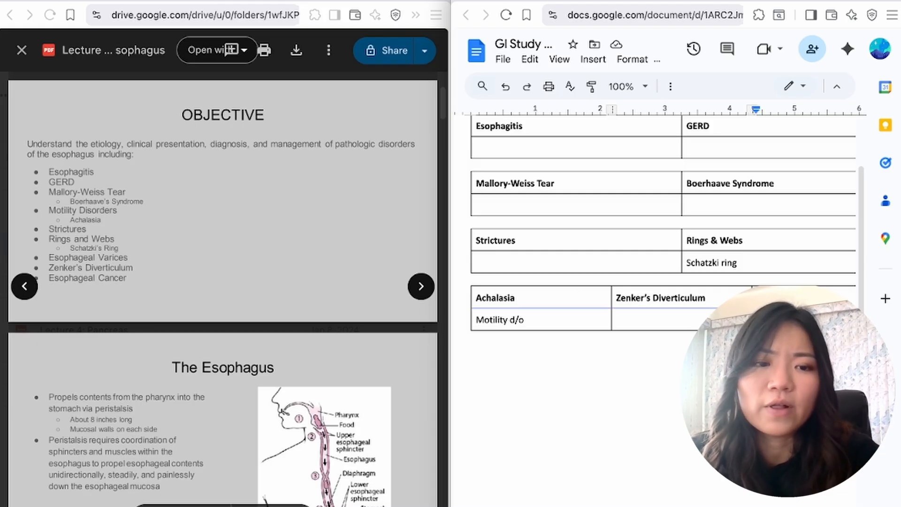
pyautogui.hotkey('alt', 'shift', 'Left')
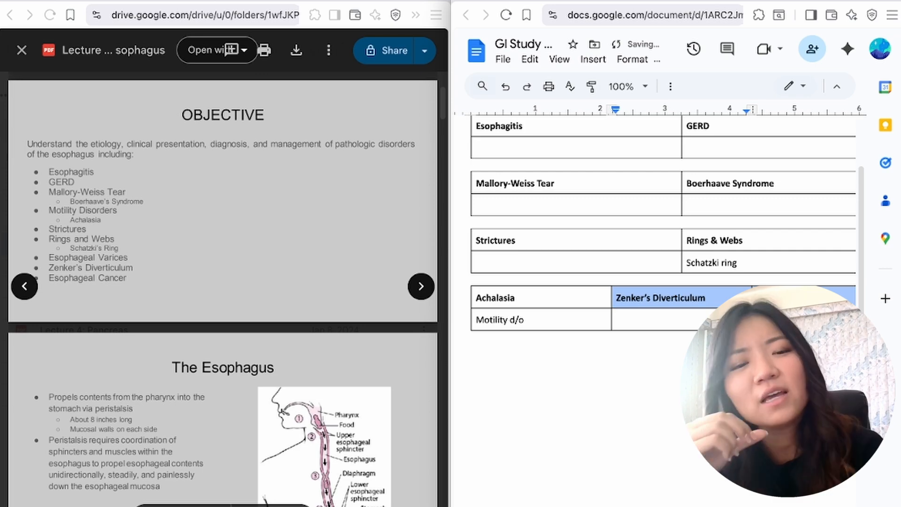
pyautogui.click(807, 299)
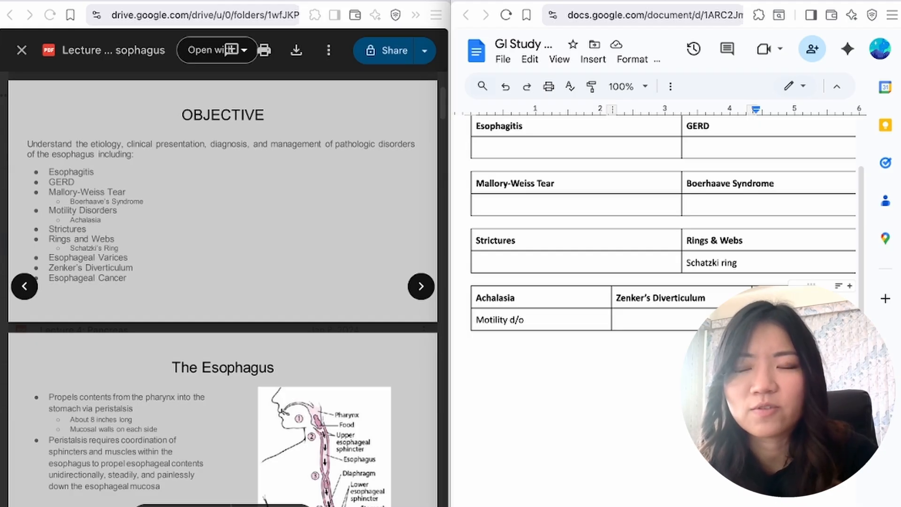
pyautogui.click(671, 87)
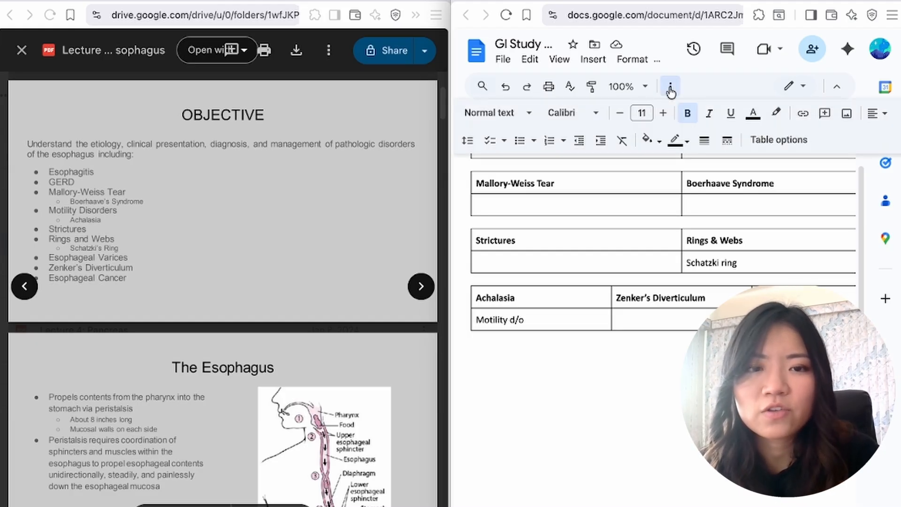
pyautogui.click(652, 257)
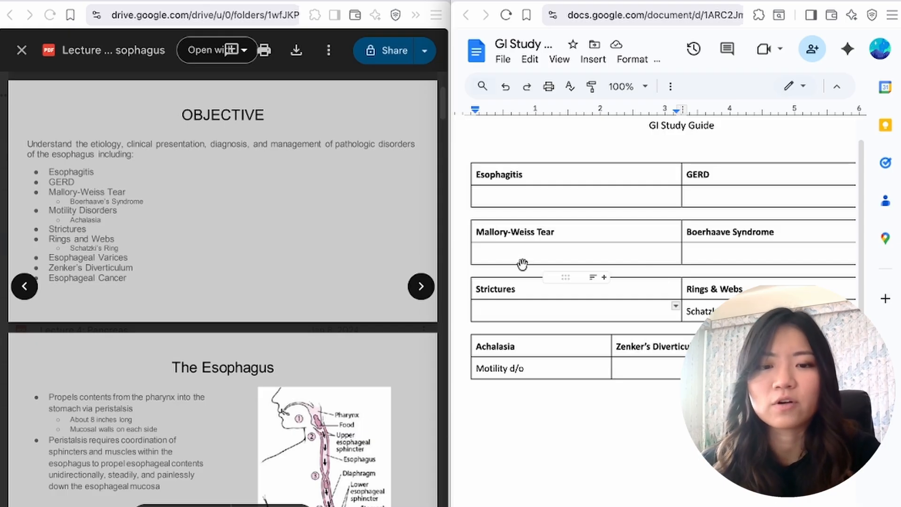
pyautogui.moveTo(516, 347); pyautogui.dragTo(468, 346)
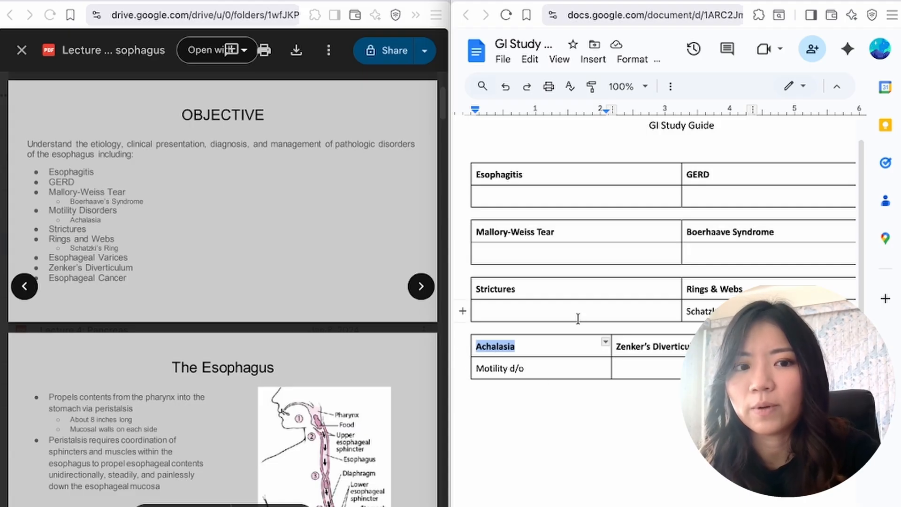
# Add the centered bold heading "Esophagus" on the blank line between the document title and the first table
pyautogui.scroll(-5, 117, 318)
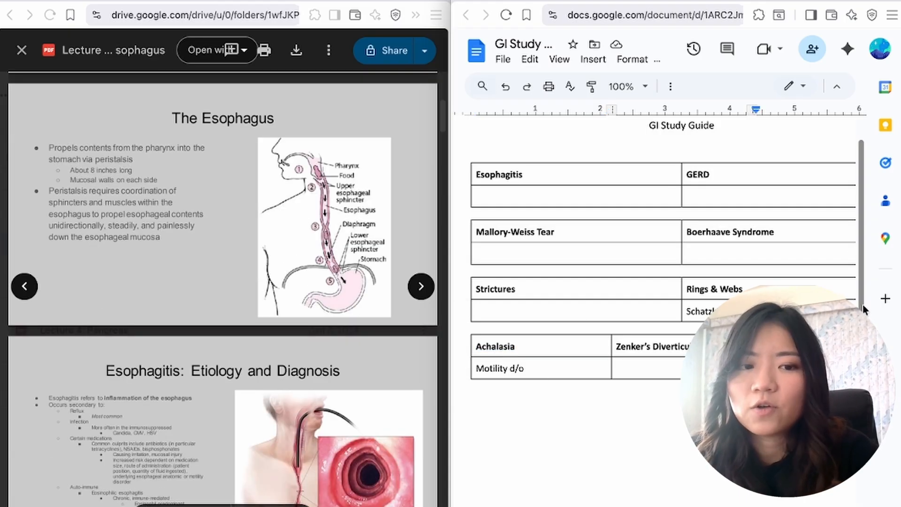
pyautogui.moveTo(770, 369); pyautogui.dragTo(595, 157)
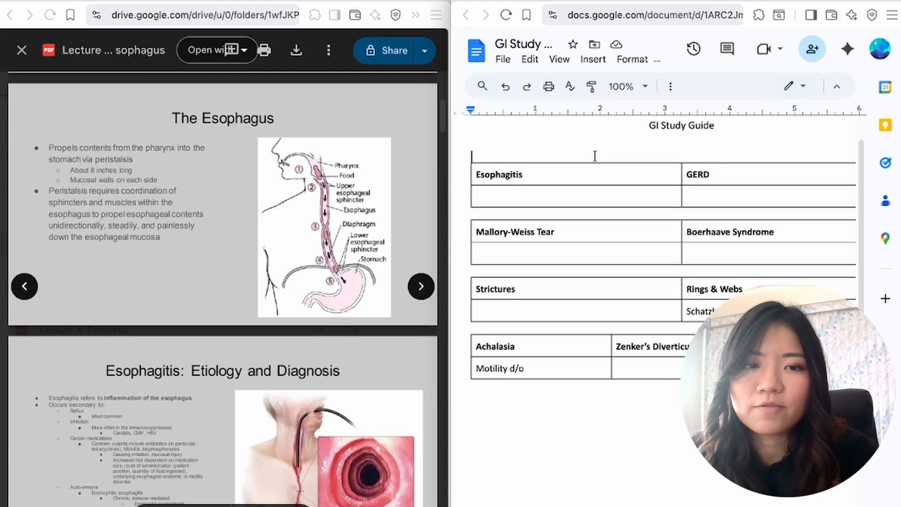
pyautogui.click(670, 86)
pyautogui.click(877, 113)
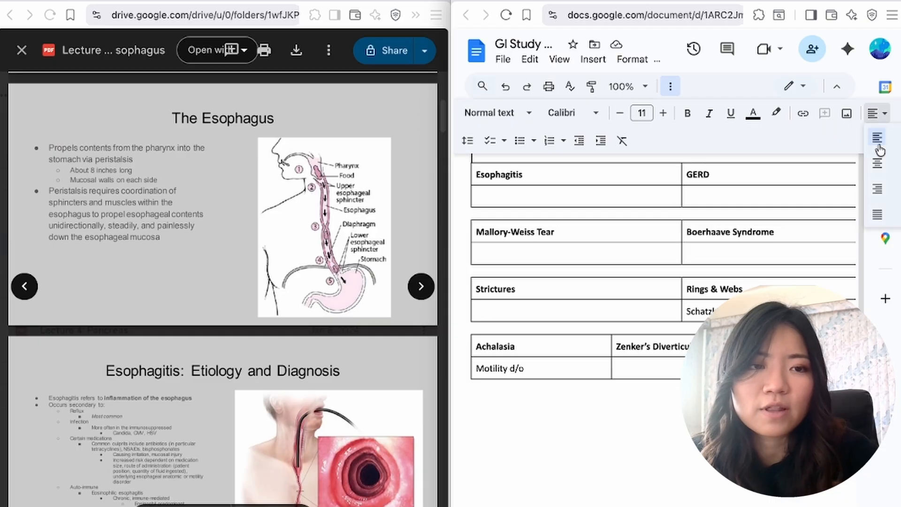
pyautogui.click(872, 173)
pyautogui.click(671, 86)
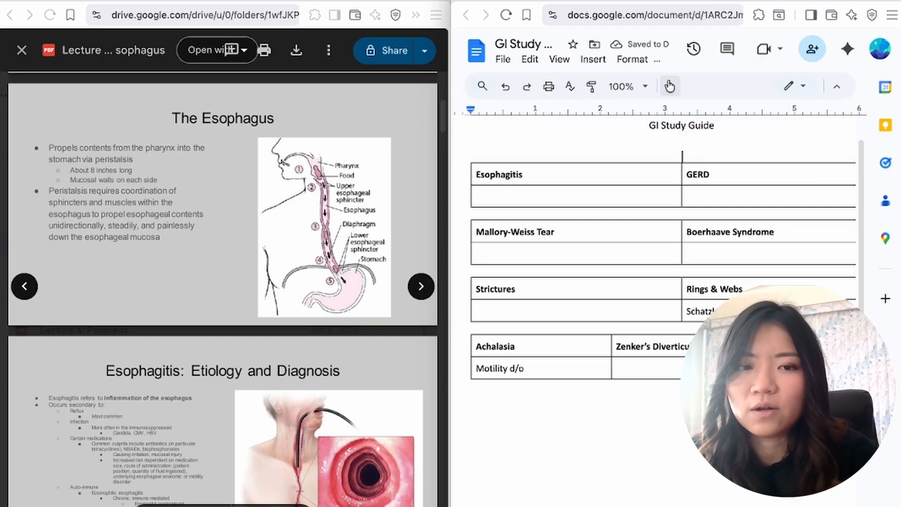
pyautogui.doubleClick(693, 127)
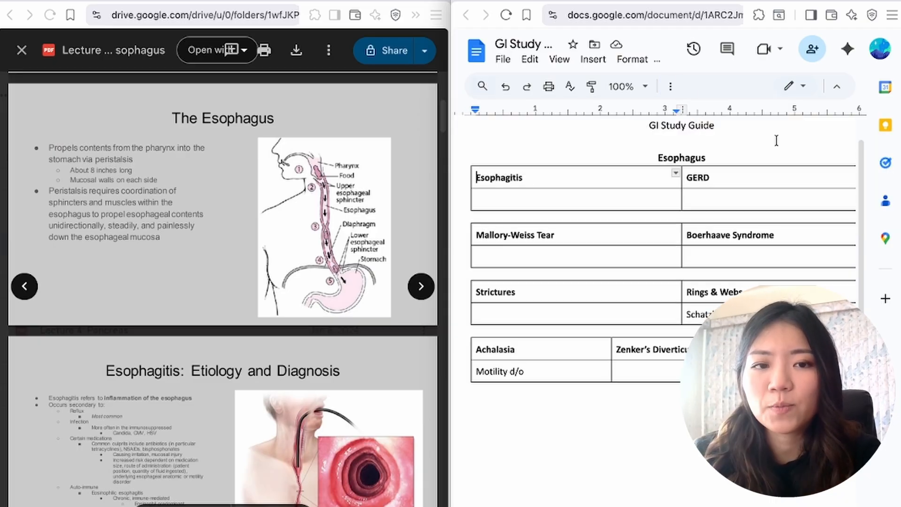